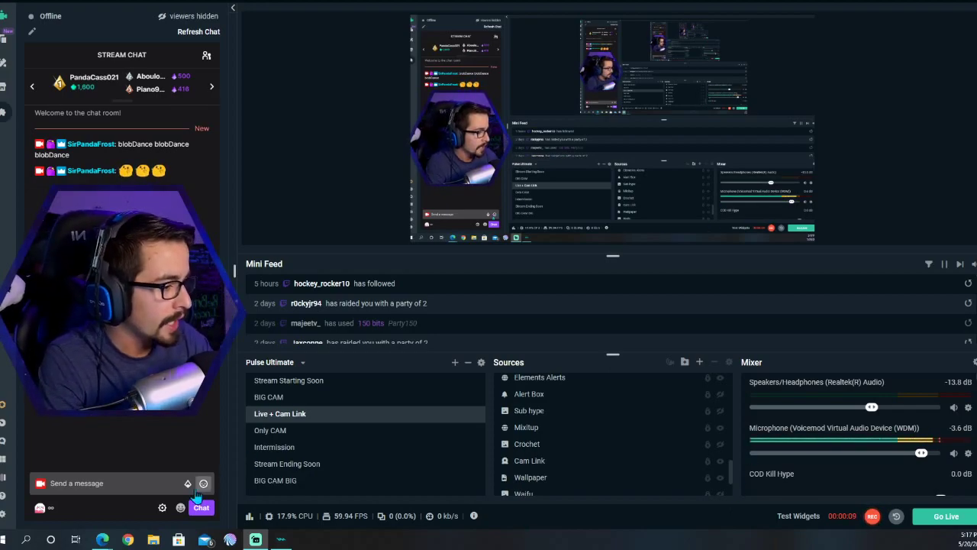
- Send the message "blobDance blobDance blobDance" repeatedly in the stream chat to demonstrate the on-screen emotes
left_click(144, 484)
key("Up")
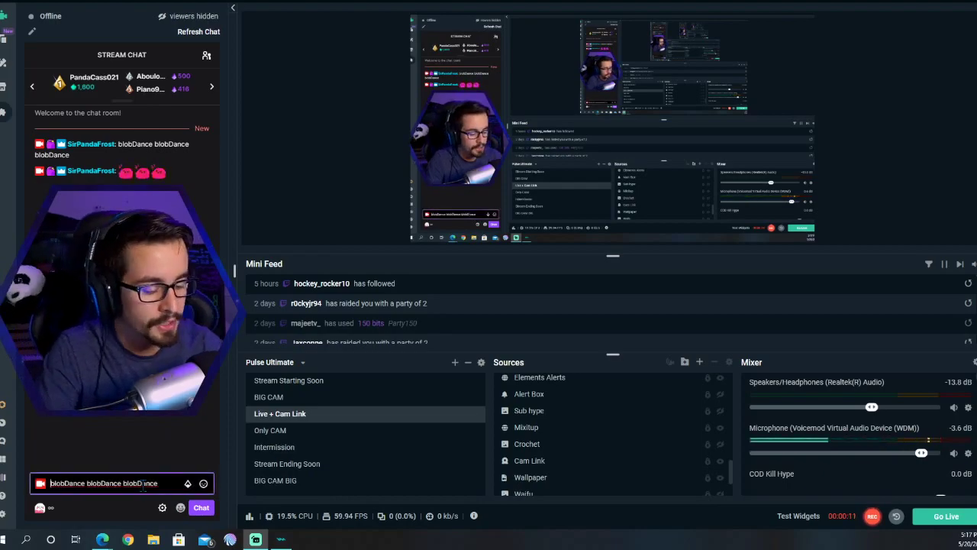
key("Return")
key("Return")
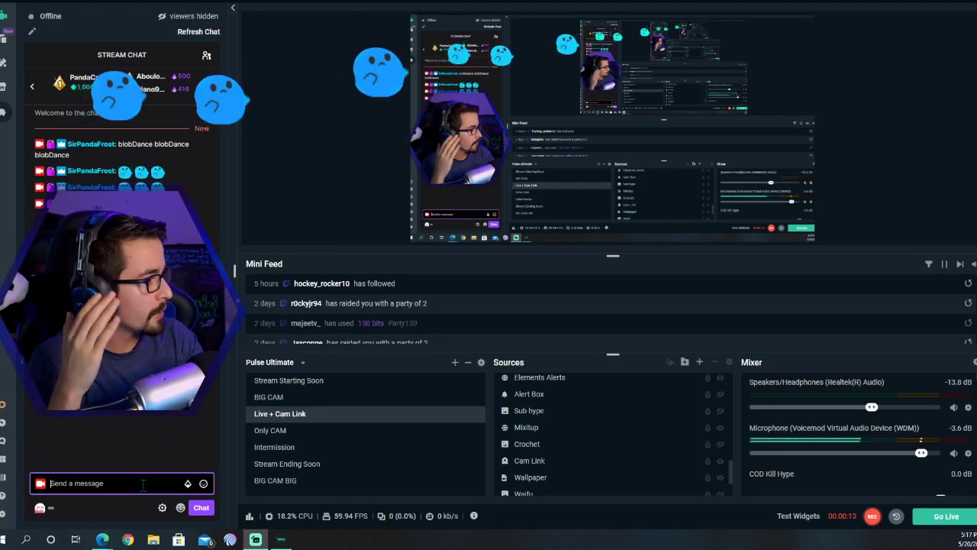
key("Up")
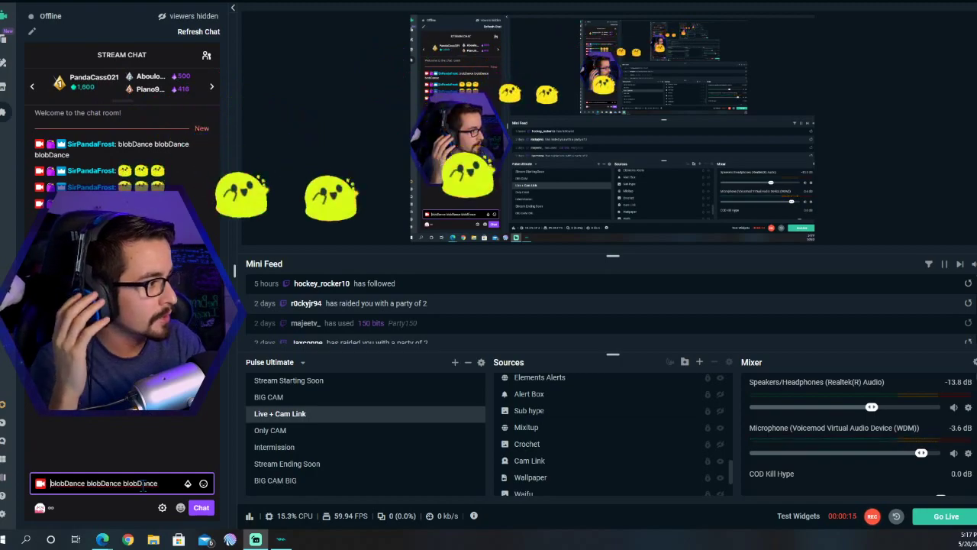
key("Return")
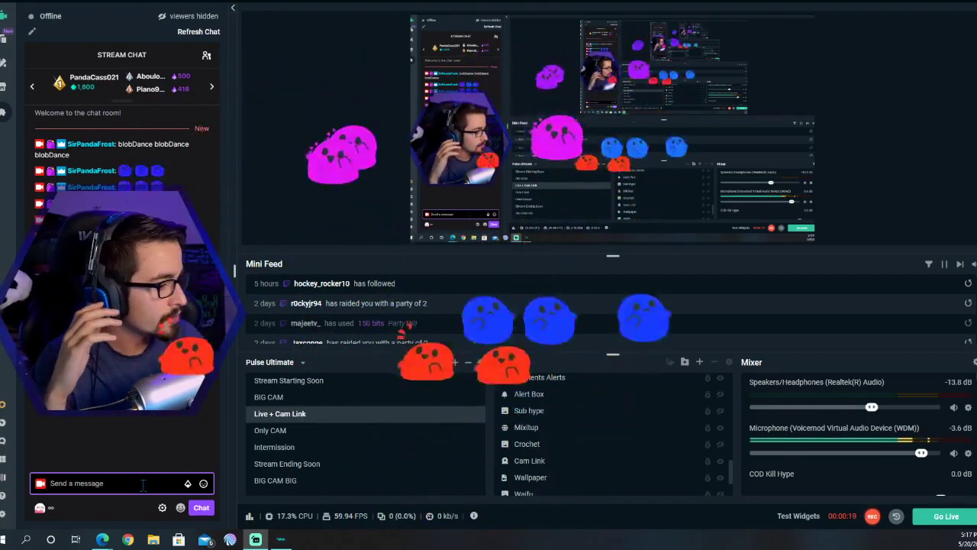
key("Up")
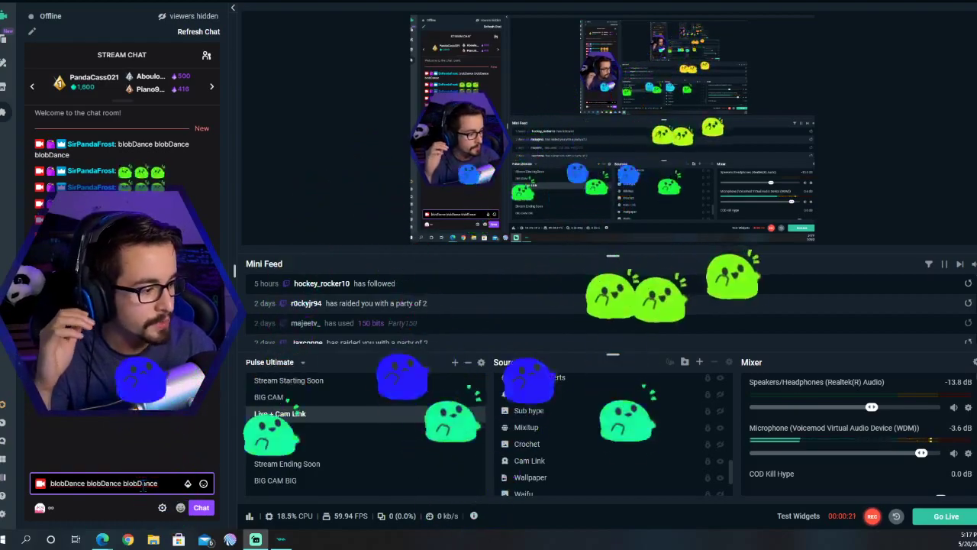
key("Return")
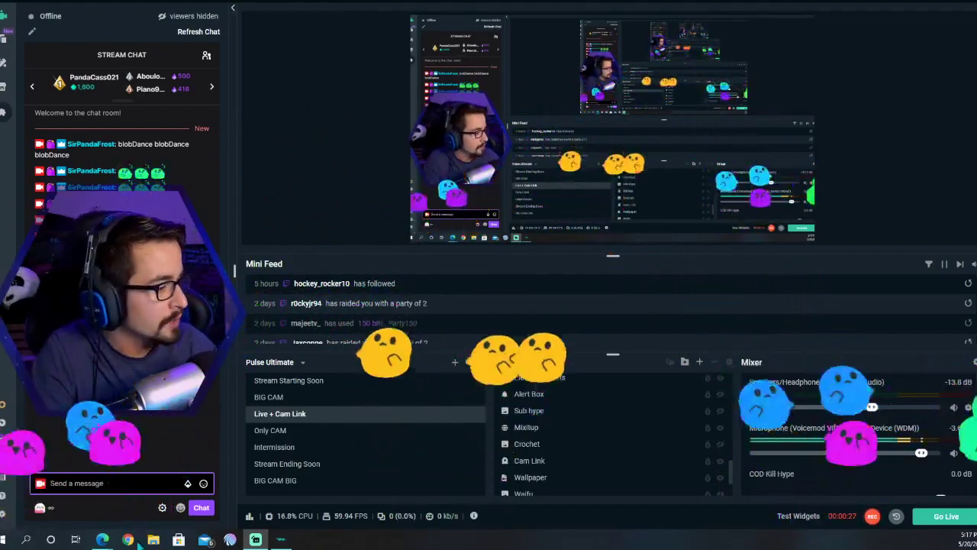
- Switch to StreamElements in the browser, open the dashboard and clear the Streamlabs OBS window out of the way
mouse_move(103, 539)
left_click(128, 516)
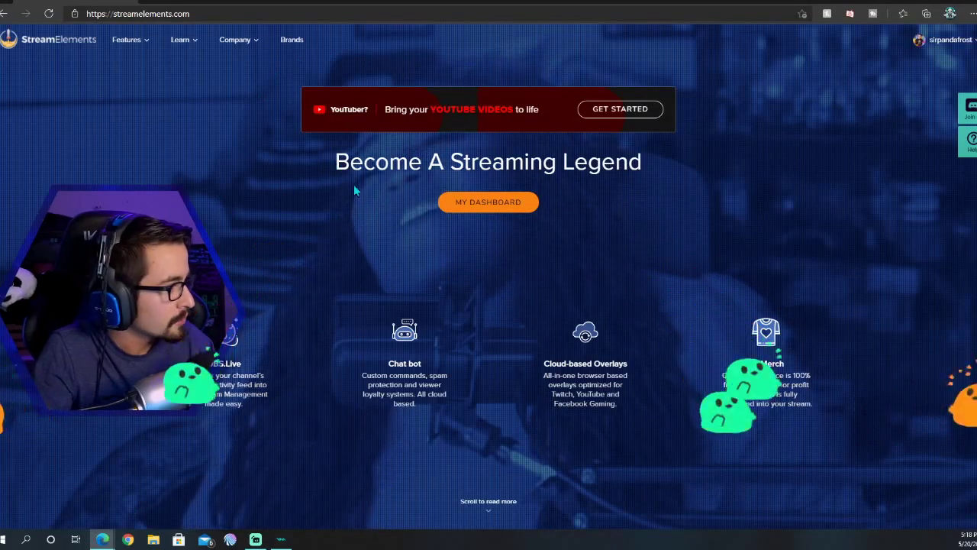
left_click(486, 203)
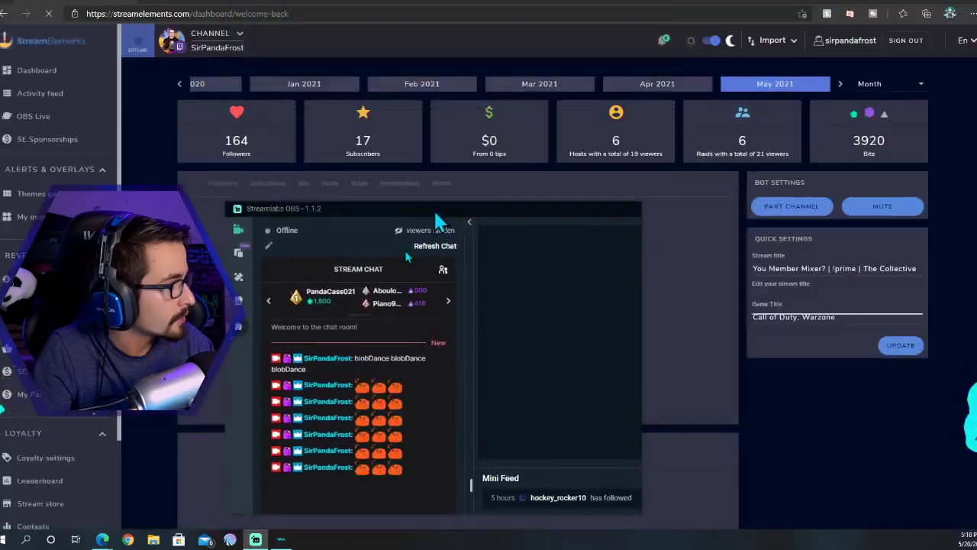
left_click(433, 209)
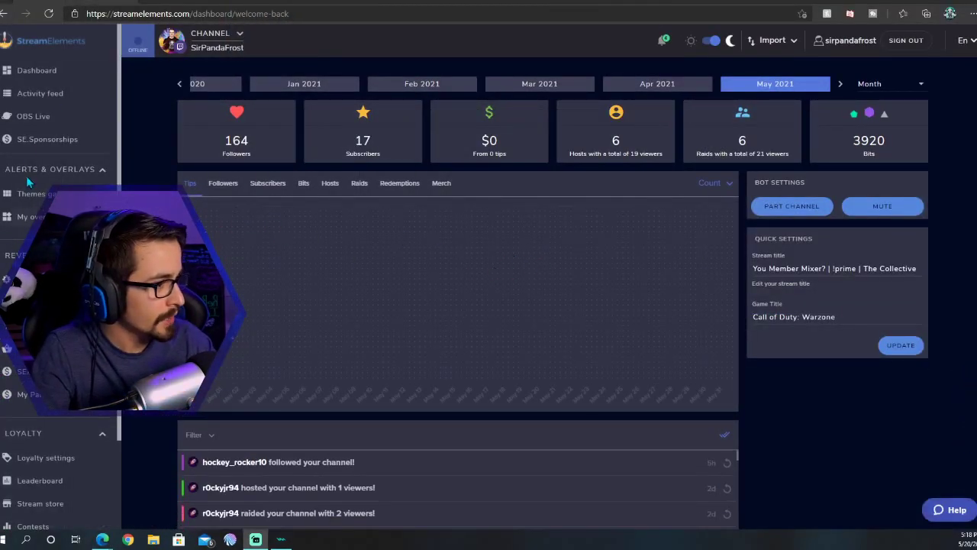
- Create a new overlay at 1080p resolution and add a Kappagen widget to it
left_click(27, 218)
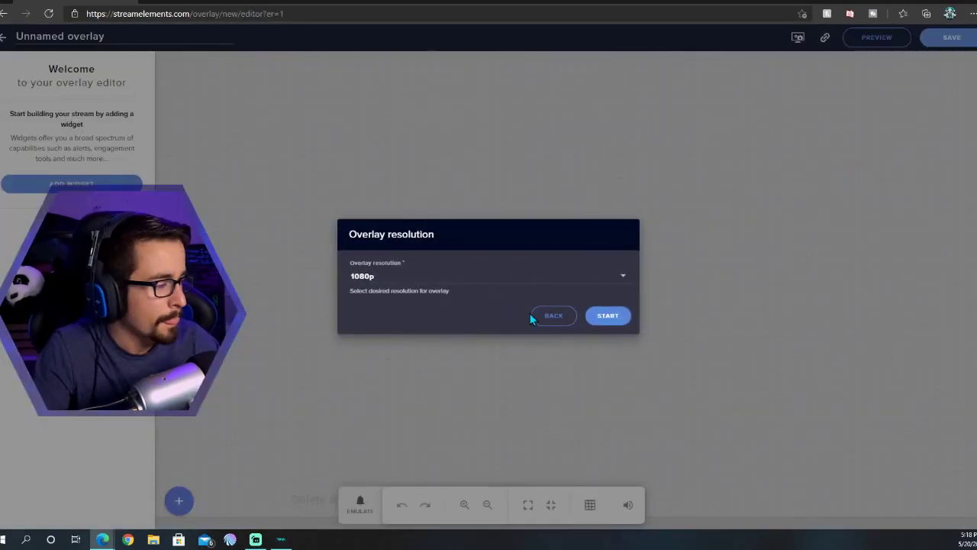
left_click(616, 318)
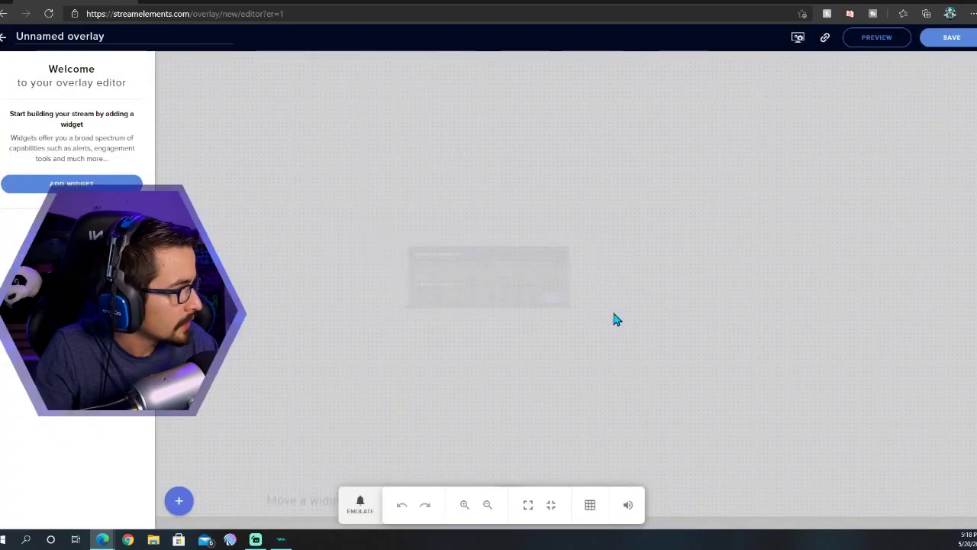
left_click(181, 504)
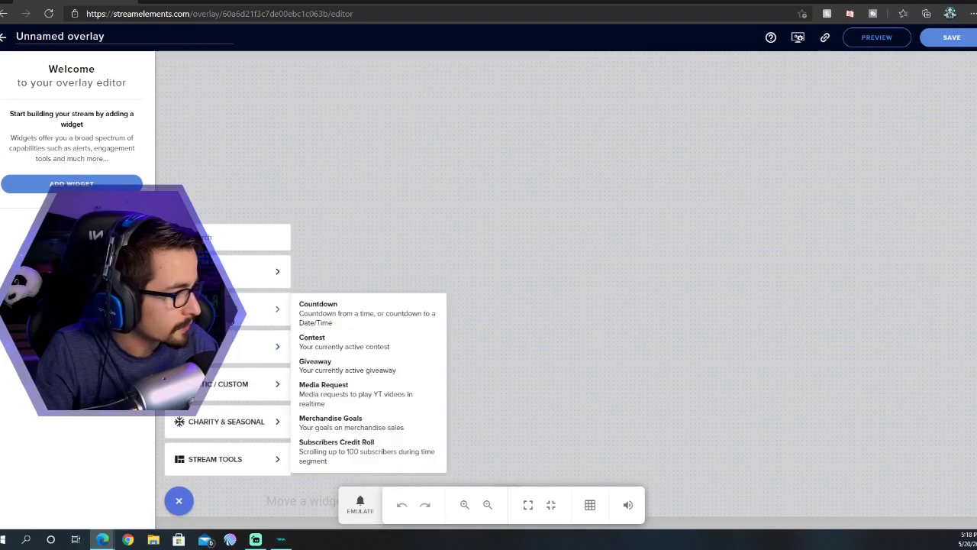
mouse_move(228, 285)
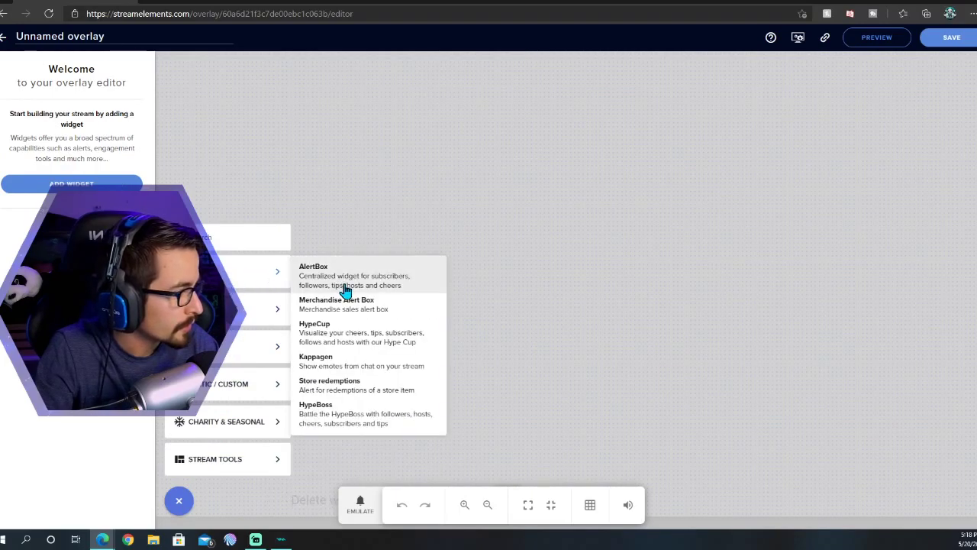
left_click(368, 371)
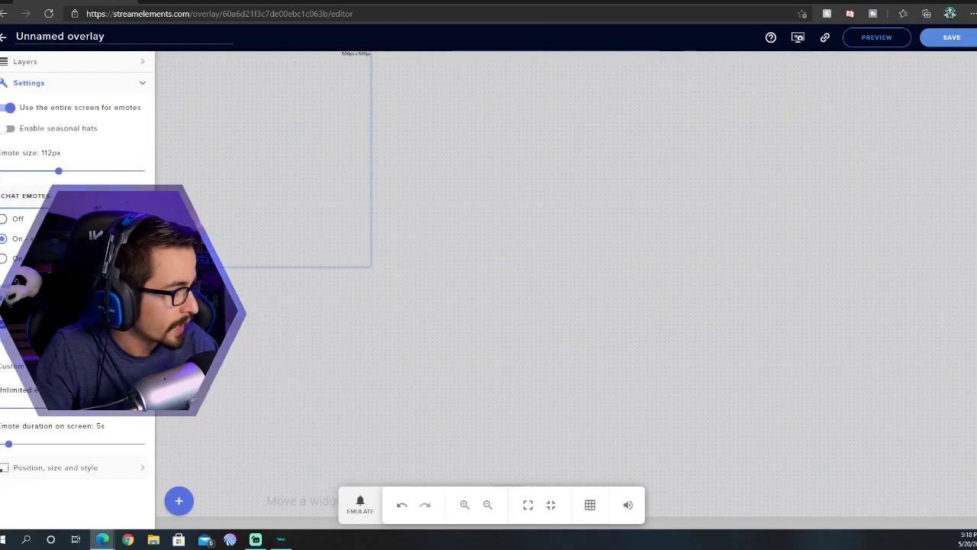
- Set the Kappagen widget's size to 1920 px wide and 1080 px high
left_click(64, 468)
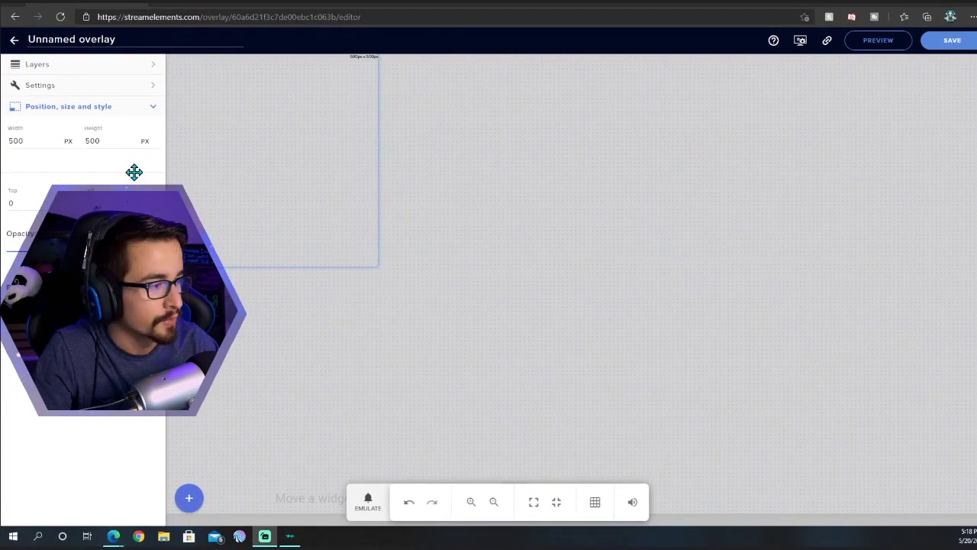
double_click(40, 145)
type("1920")
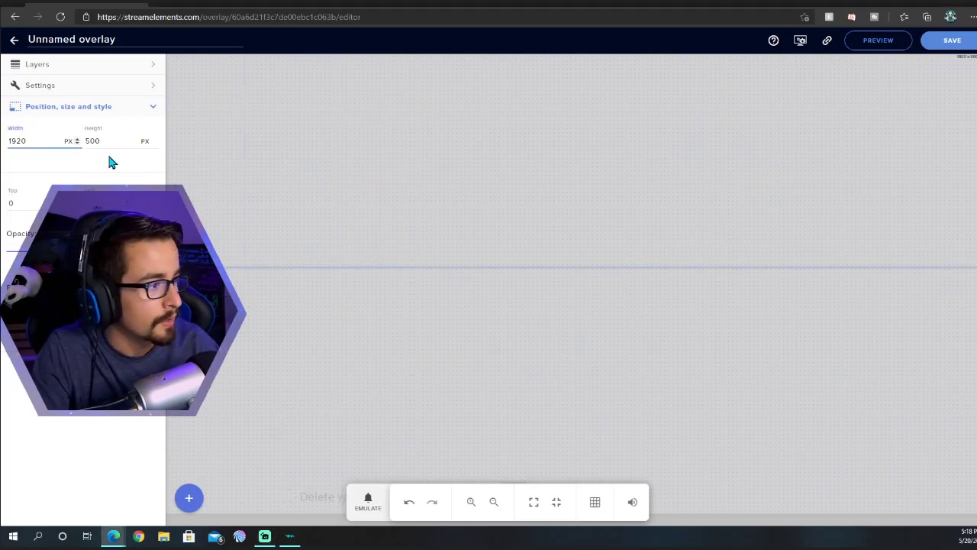
key("Tab")
type("1080")
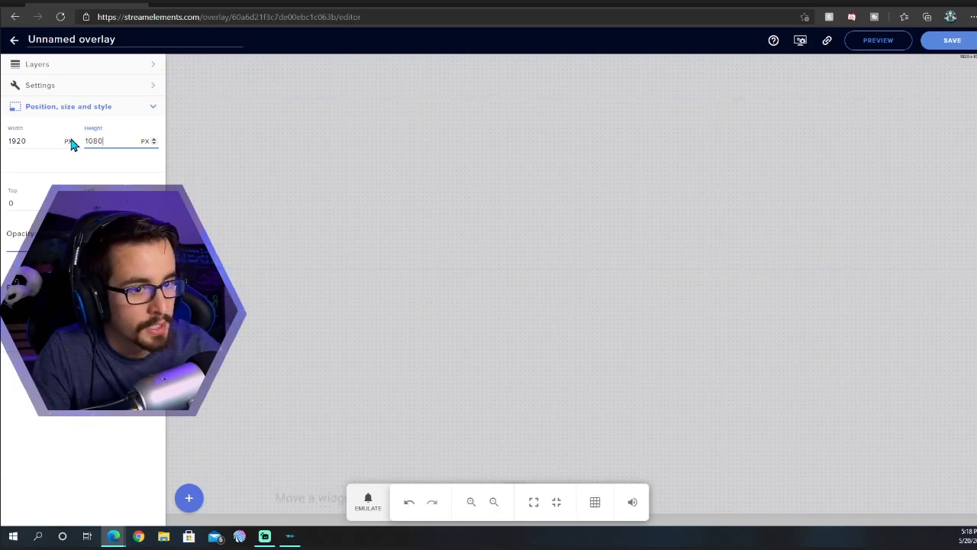
left_click(111, 412)
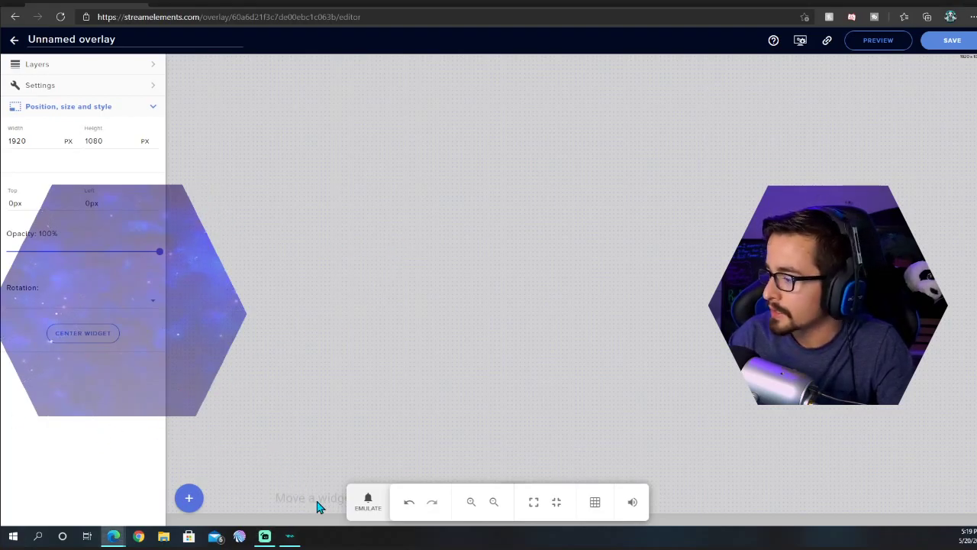
- Emulate a PogChamp emote event to test the widget
left_click(351, 499)
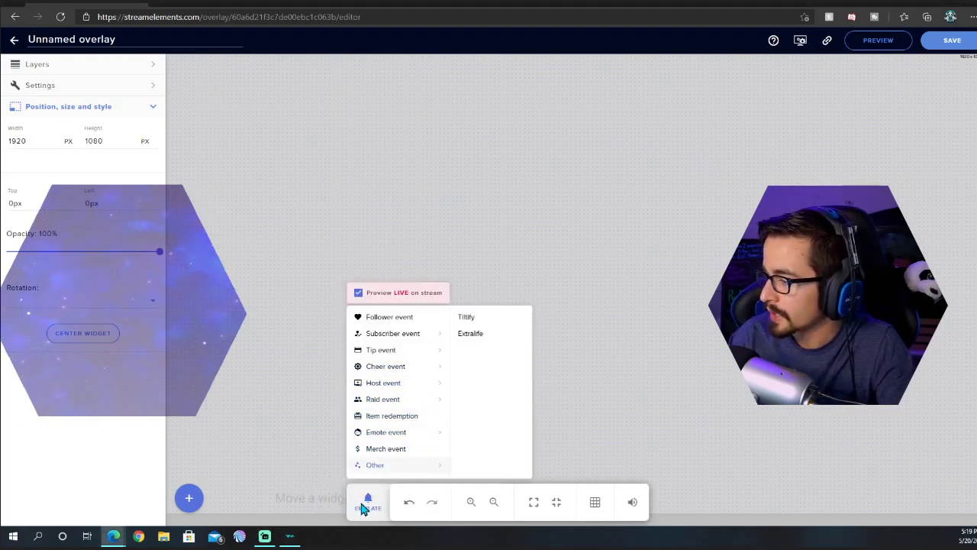
mouse_move(375, 356)
mouse_move(381, 440)
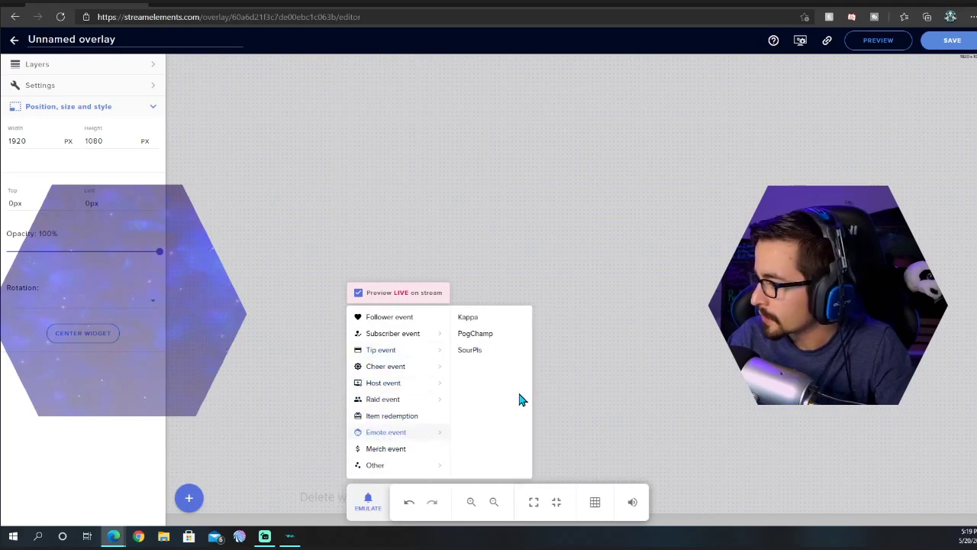
double_click(486, 341)
left_click(229, 214)
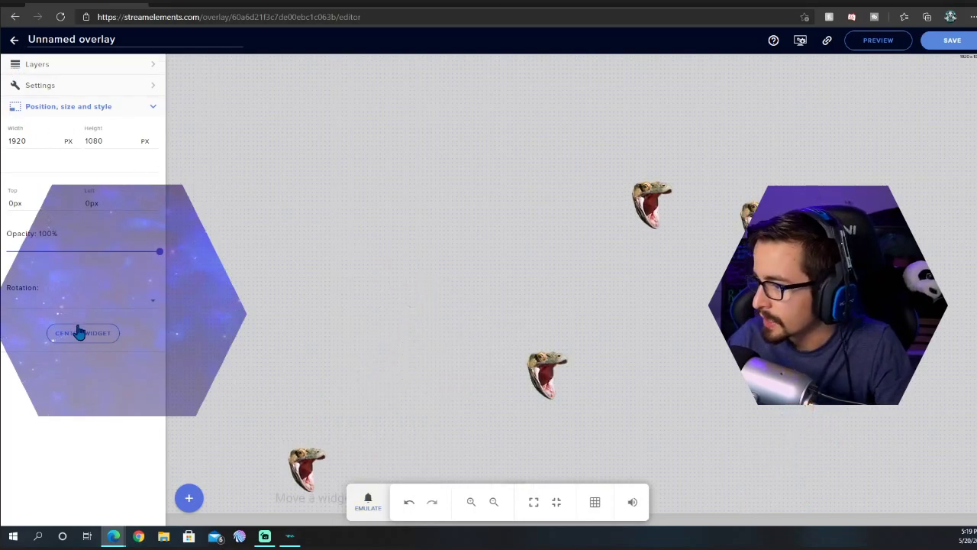
- Enable seasonal hats in the widget settings and limit chat emotes to 27 per user per second
left_click(62, 87)
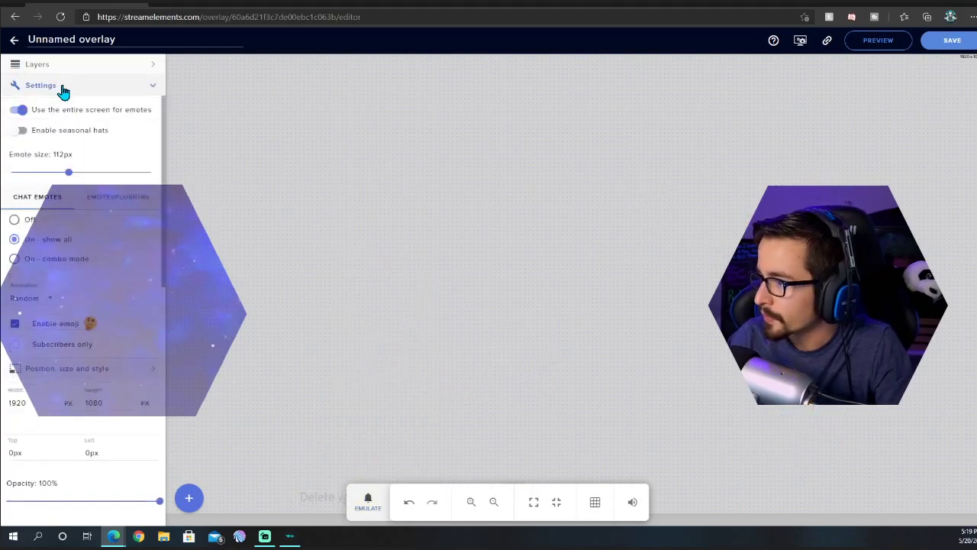
left_click(22, 131)
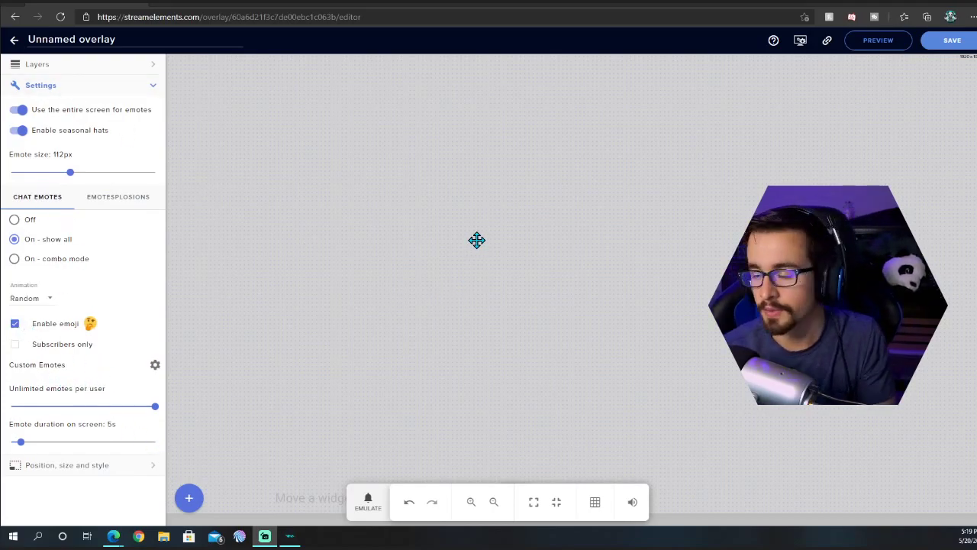
left_click(77, 407)
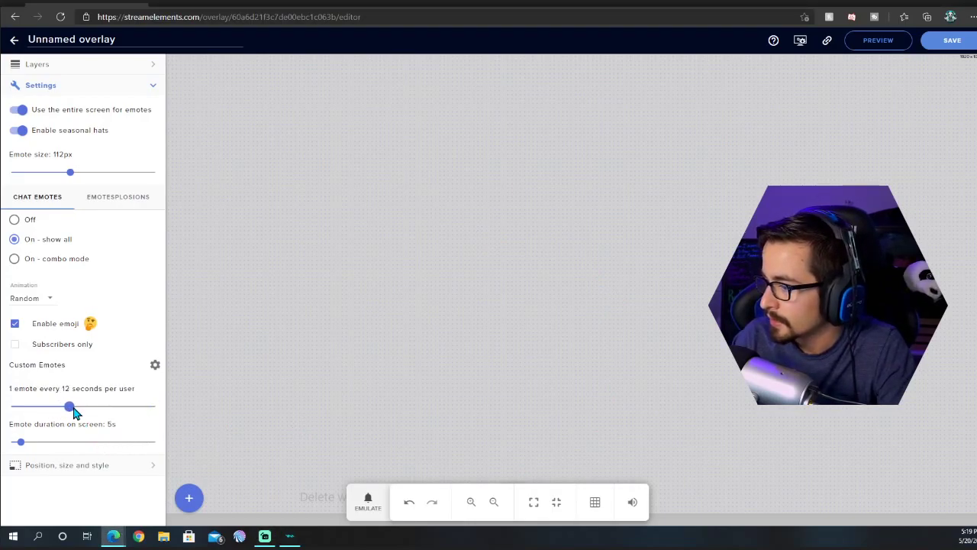
left_click_drag(25, 413, 114, 417)
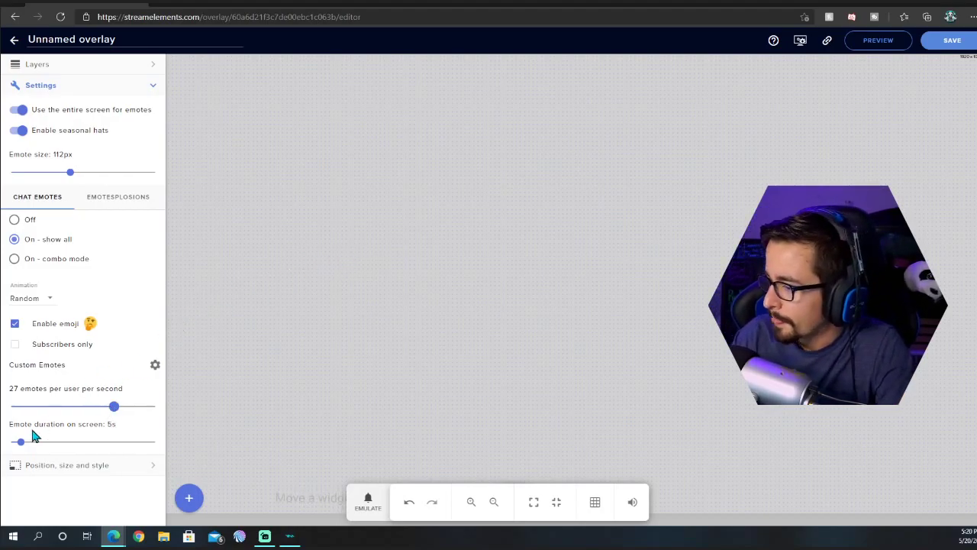
- Set Emotesplosions to show 306 emotes and review the explosion emote selection without changing it
left_click(108, 200)
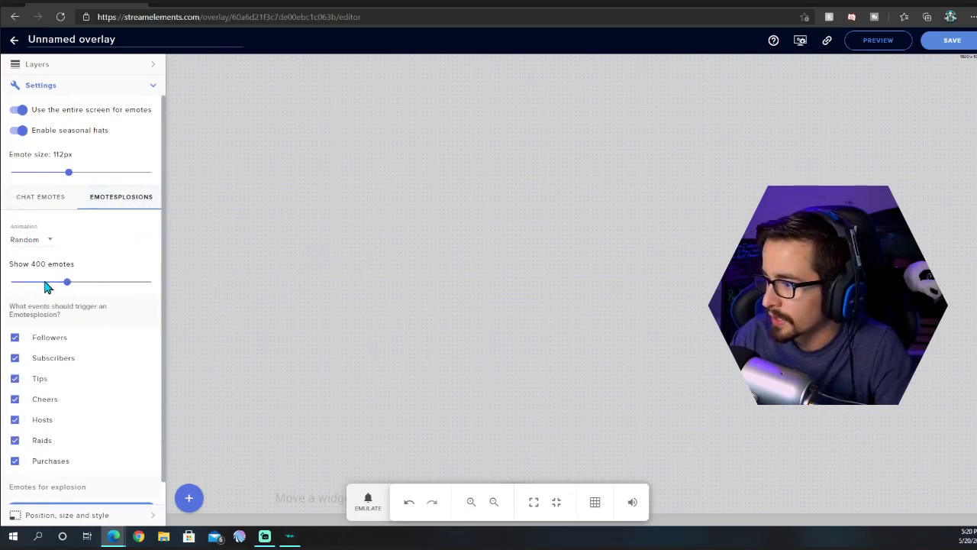
scroll(42, 358, "down", 1)
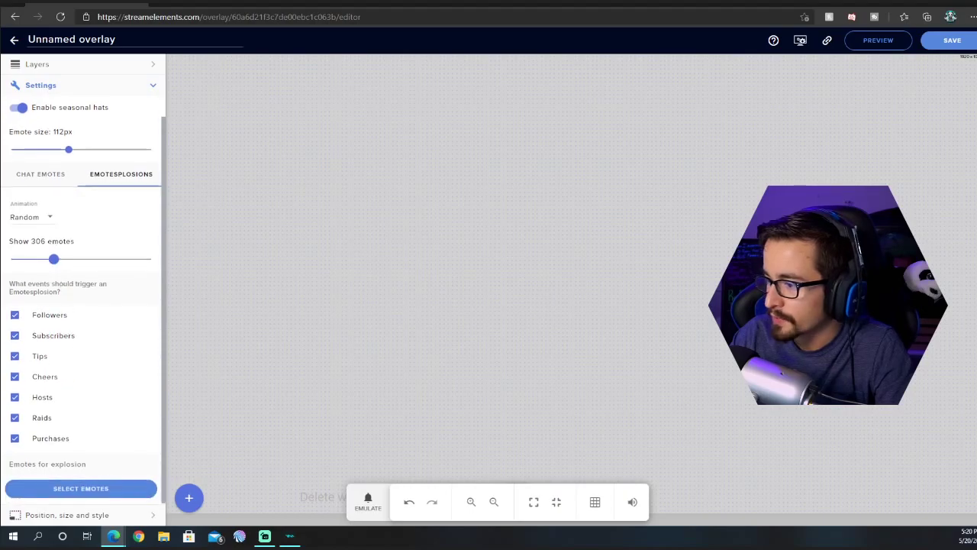
left_click(81, 490)
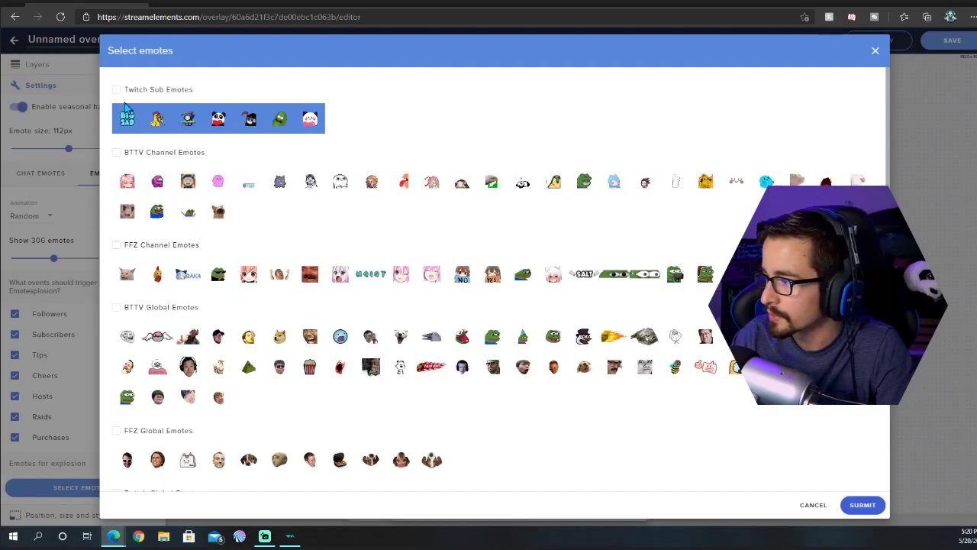
left_click(810, 505)
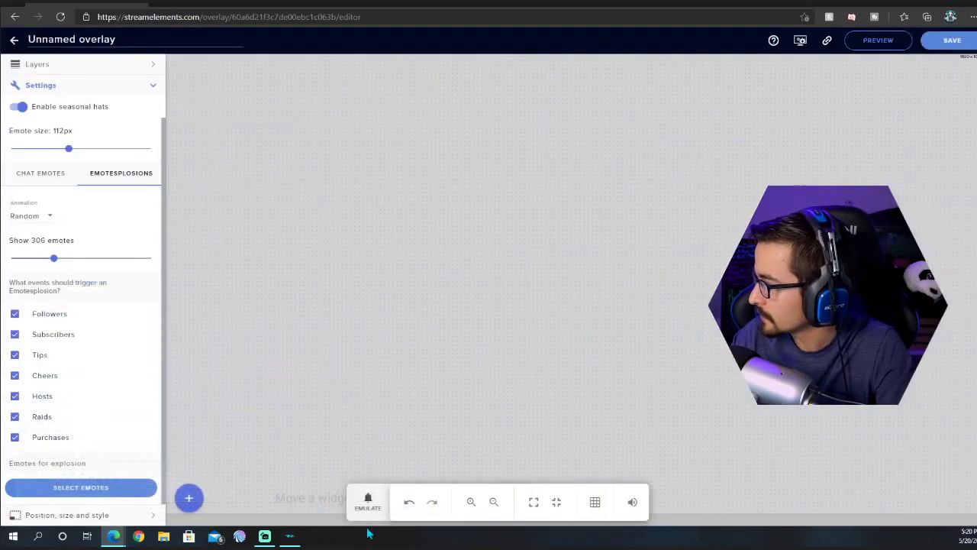
- Emulate a follower event to test the Emotesplosion, and return to the chat emote settings
left_click(365, 504)
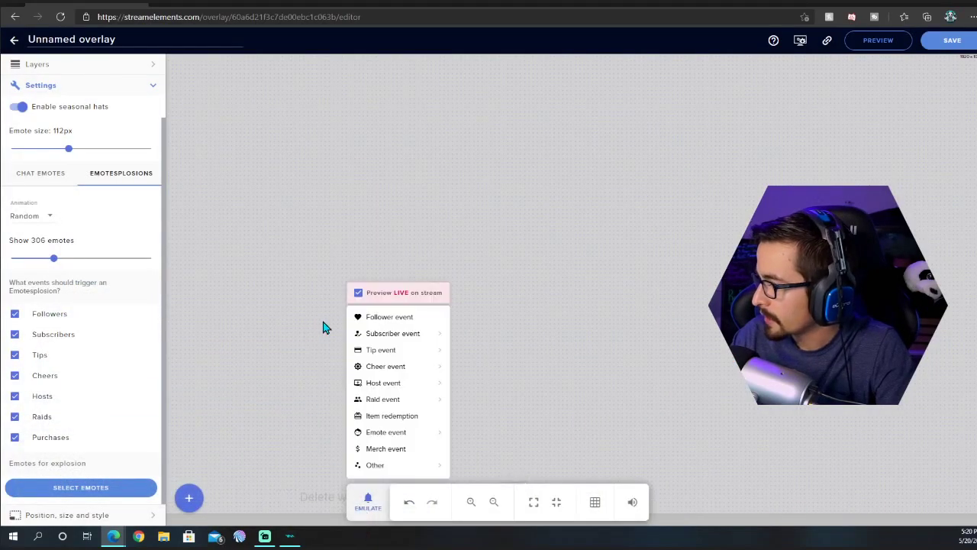
left_click(371, 319)
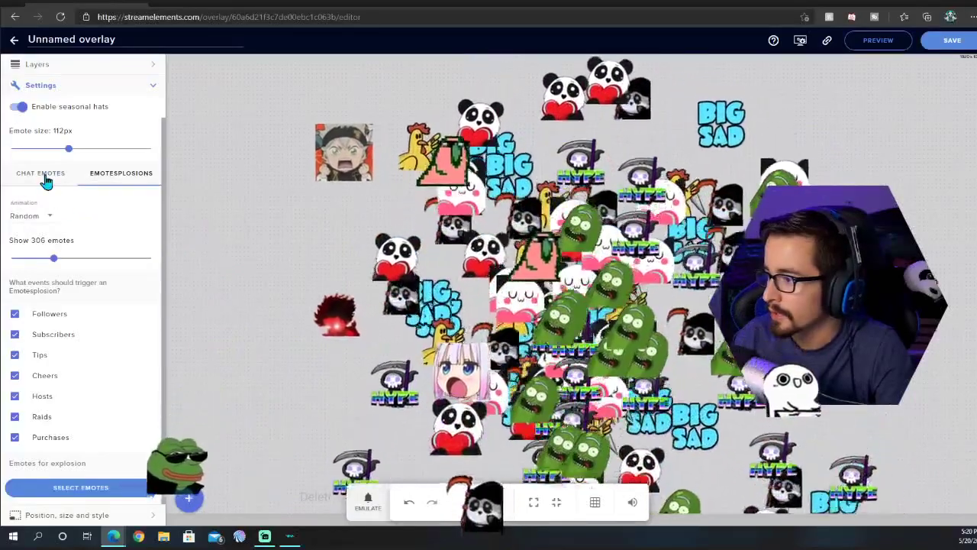
left_click(45, 176)
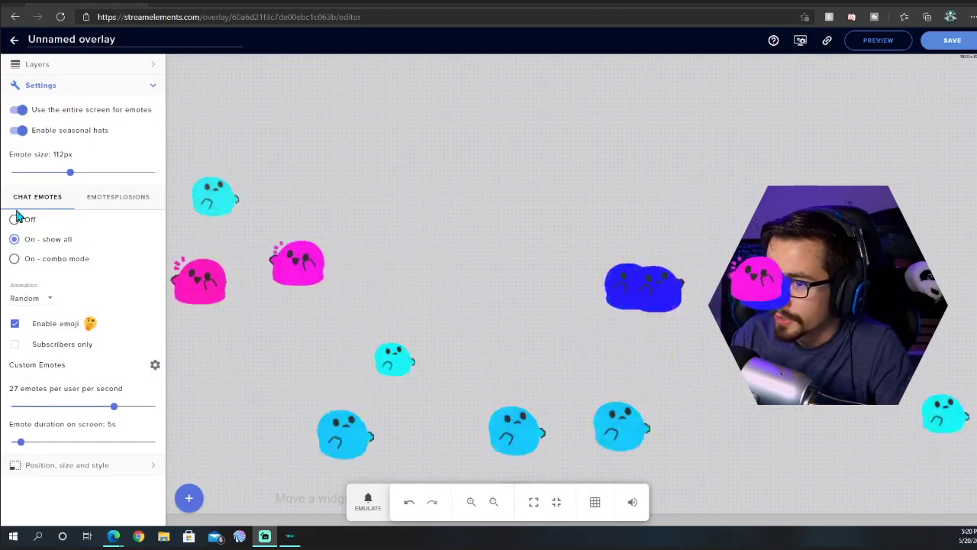
- Save the overlay, entering the streamer's channel name as the overlay name
left_click(55, 67)
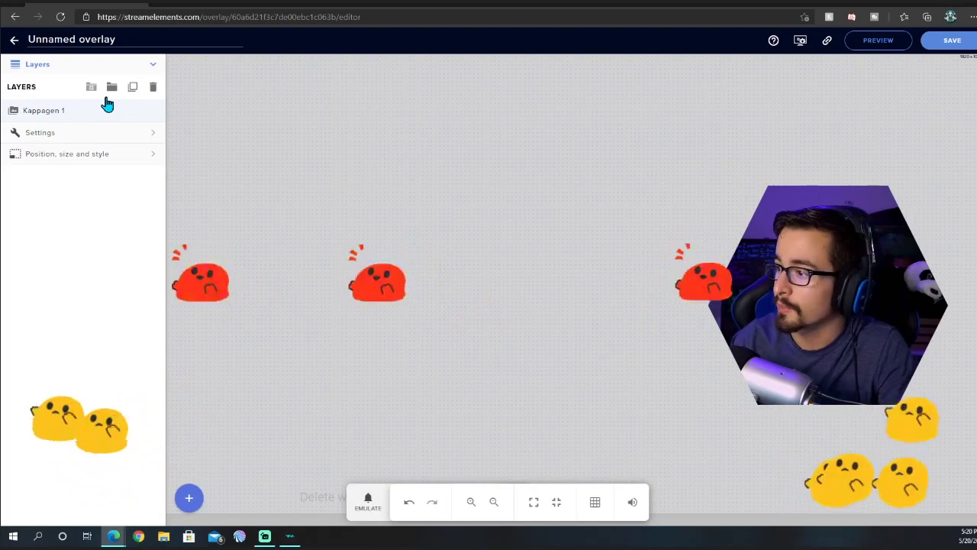
left_click(953, 41)
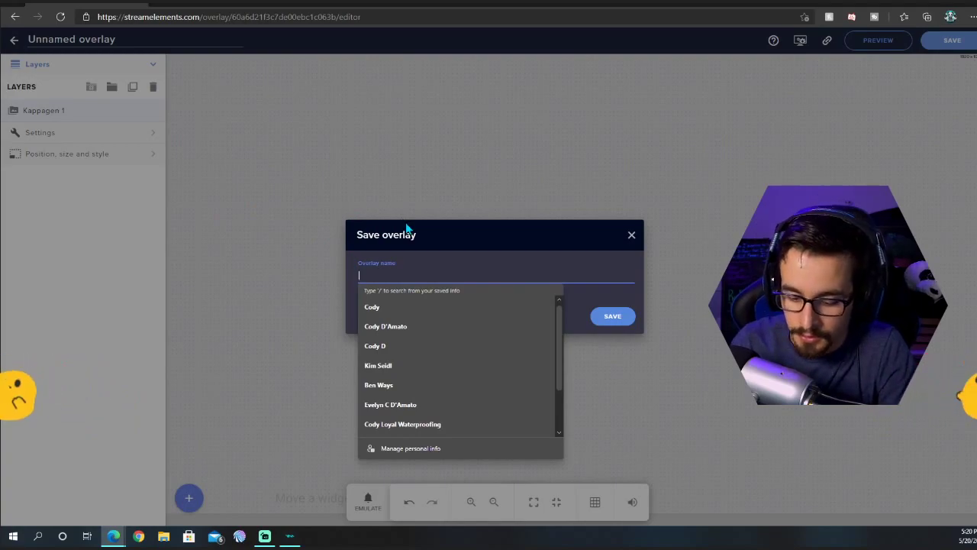
type("SirPandaFrost")
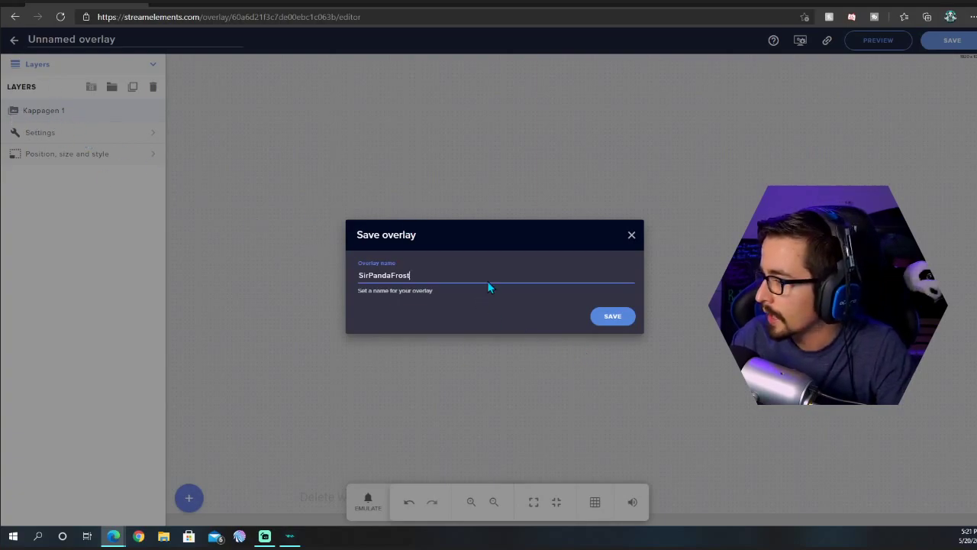
left_click(615, 322)
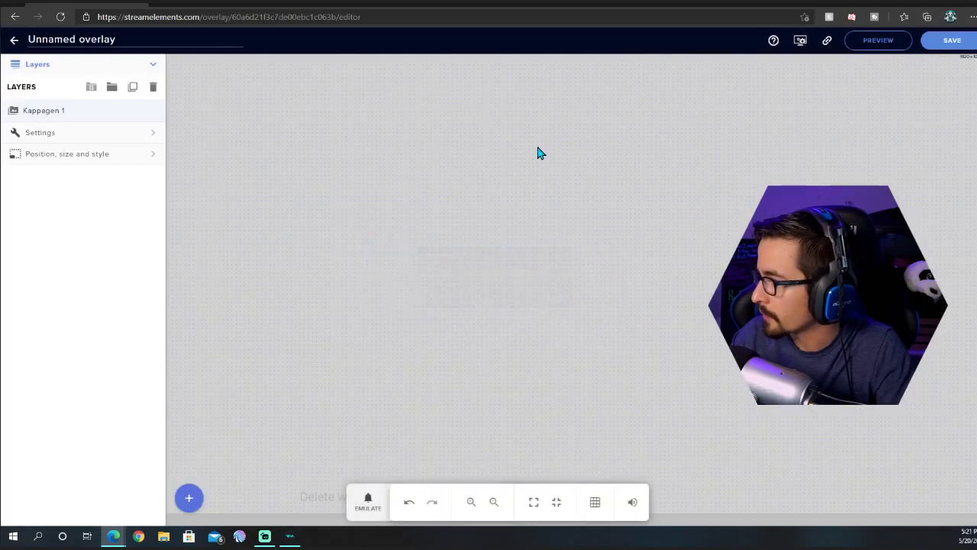
- Copy the saved overlay's URL and switch to Streamlabs OBS, going to the sources of the Live + Cam Link scene
left_click(829, 46)
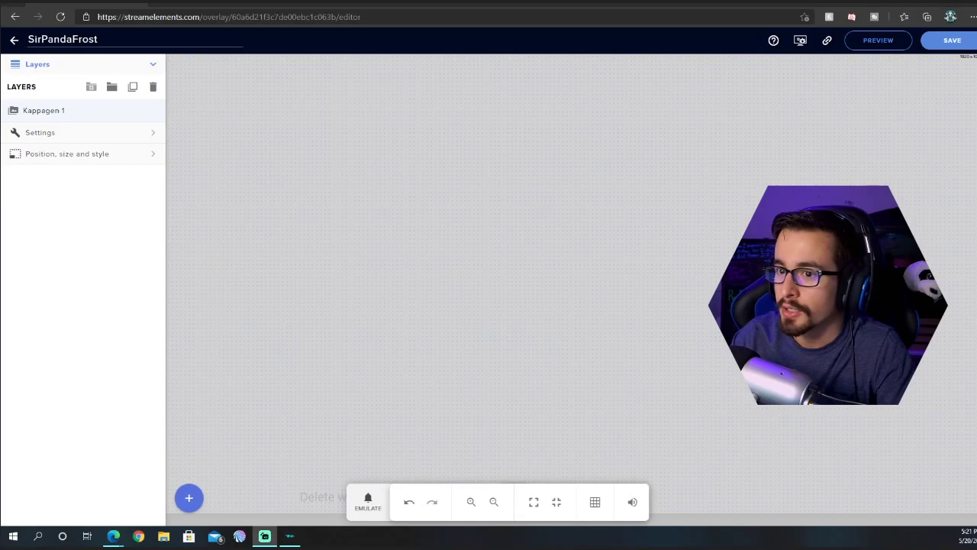
left_click(264, 536)
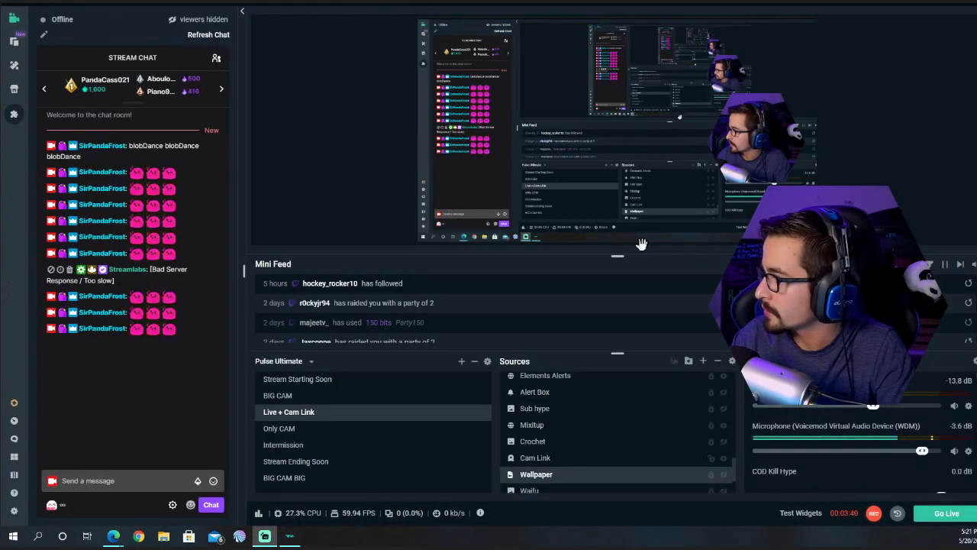
scroll(555, 432, "down", 8)
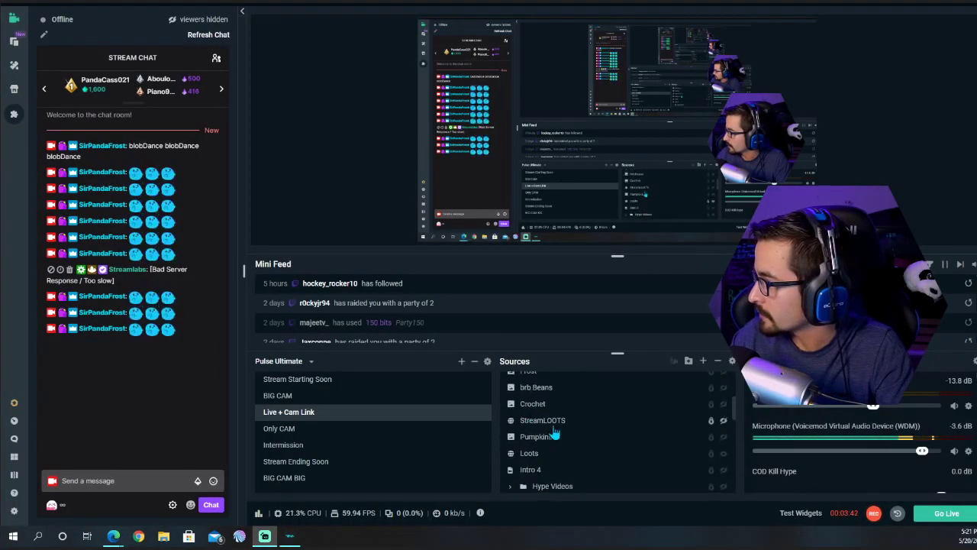
scroll(610, 424, "down", 5)
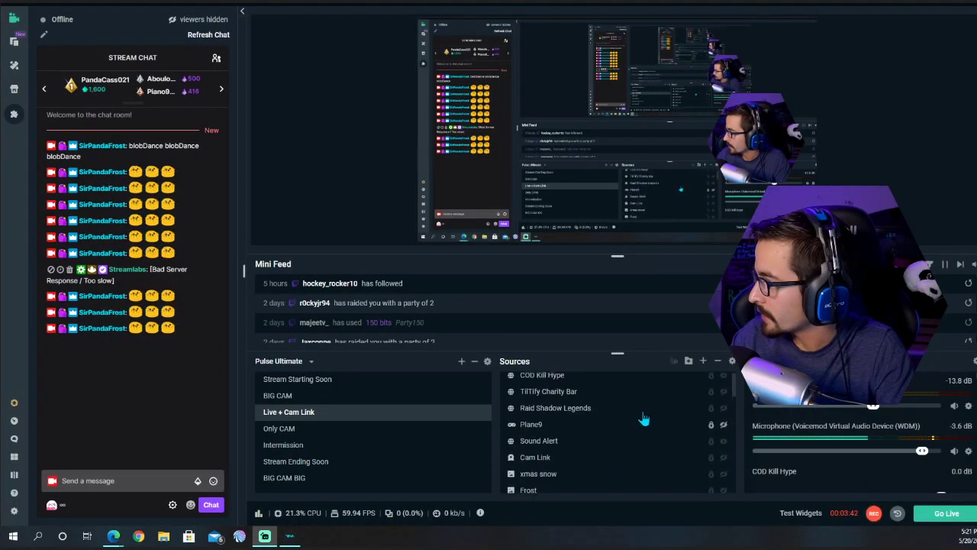
- Add a new Browser Source named EMOTESSSS to the Live + Cam Link scene
left_click(704, 365)
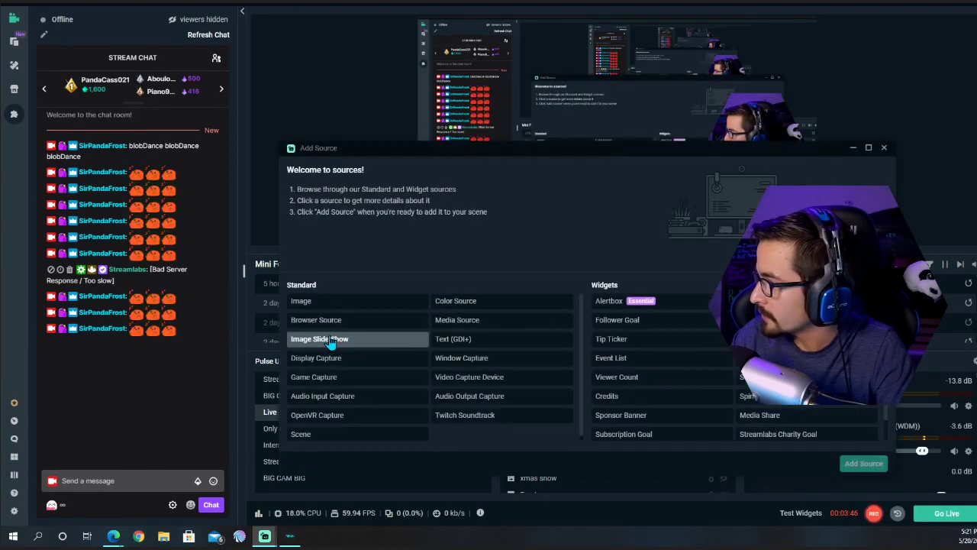
left_click(328, 323)
left_click(852, 468)
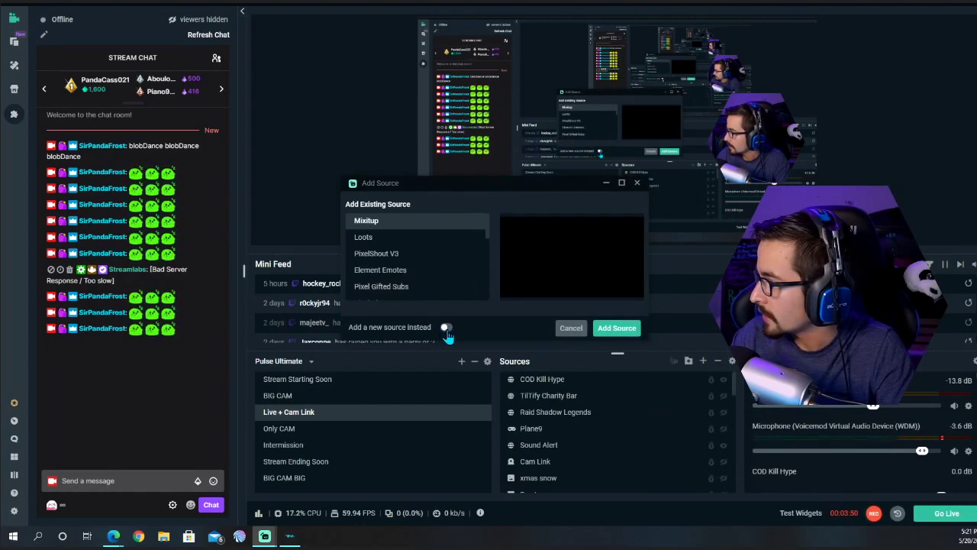
left_click(446, 328)
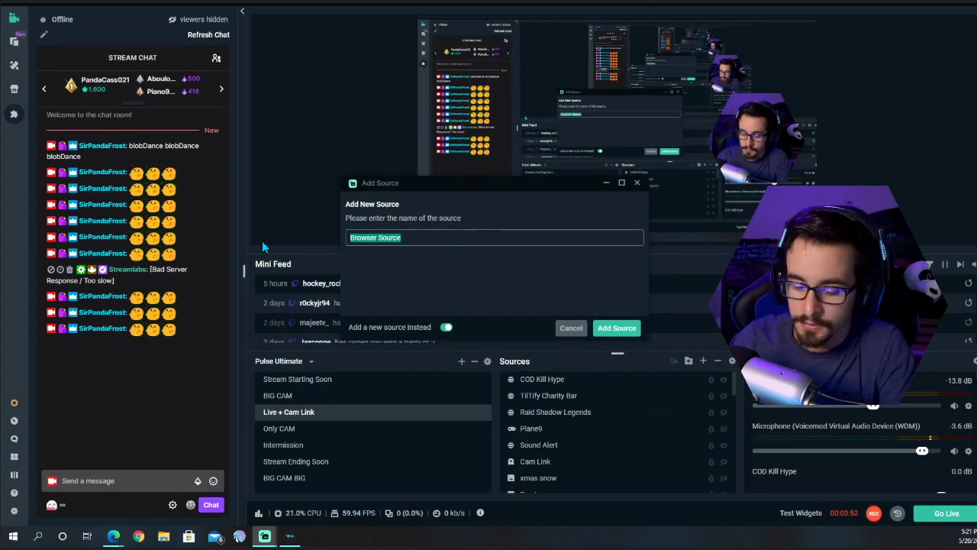
type("EMOTESSSS")
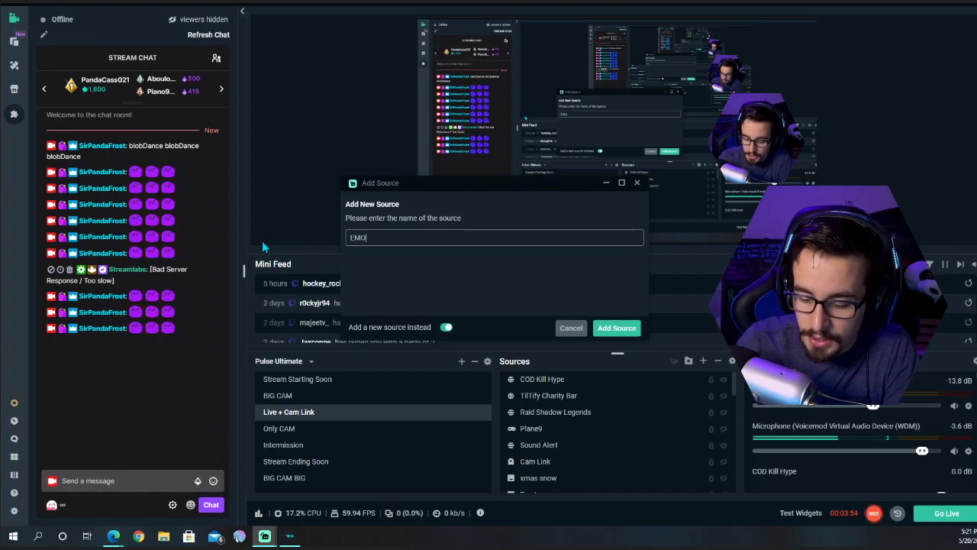
left_click(607, 327)
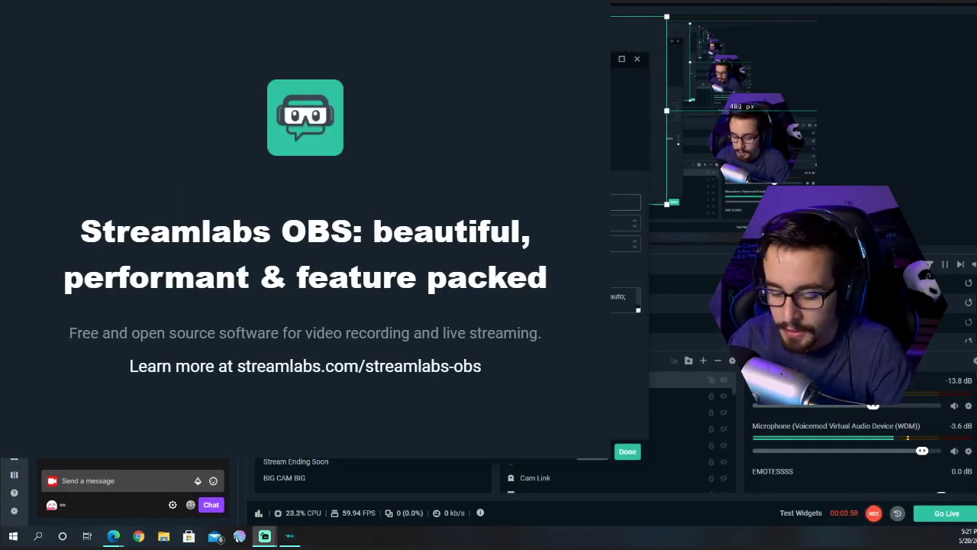
- Paste the overlay URL into the browser source settings and set its size to 1920 wide by 1080 high
double_click(449, 222)
type("1")
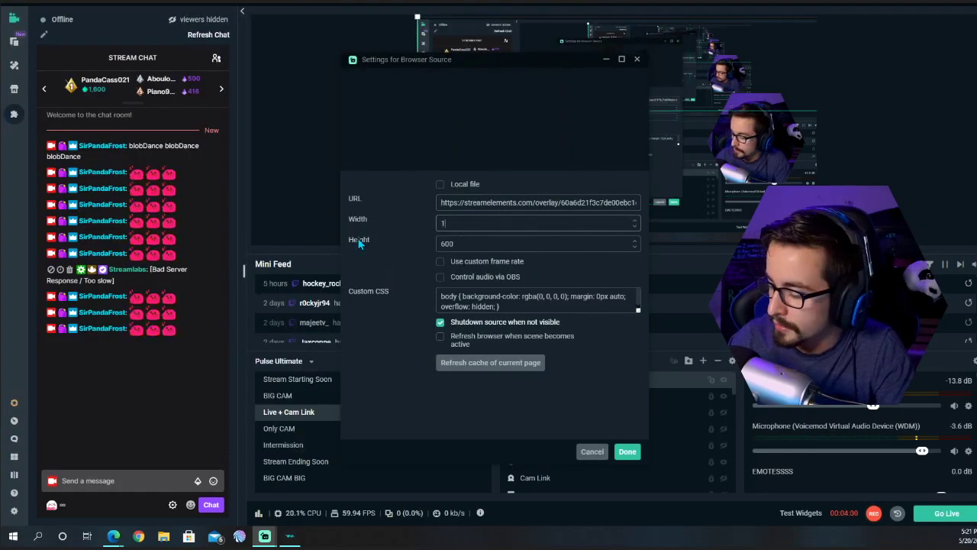
type("920")
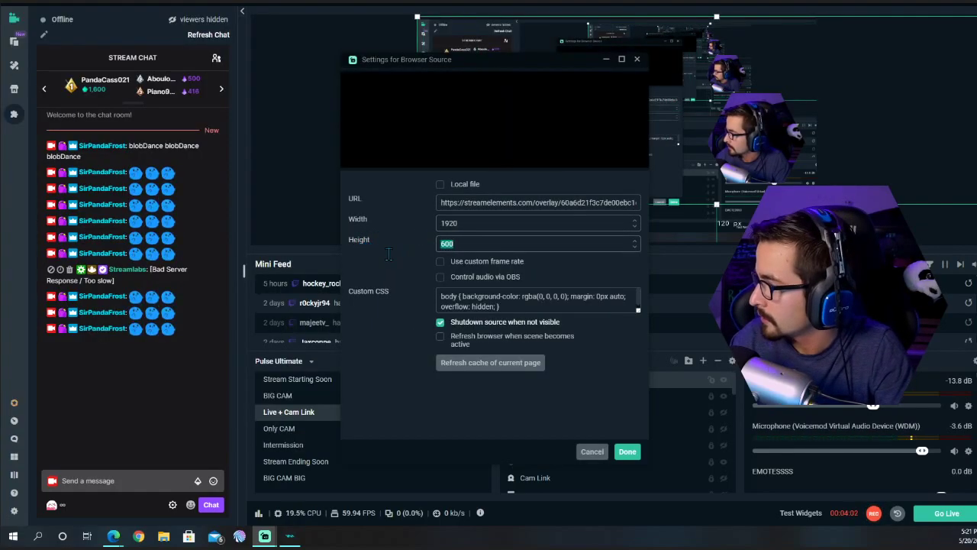
type("1080")
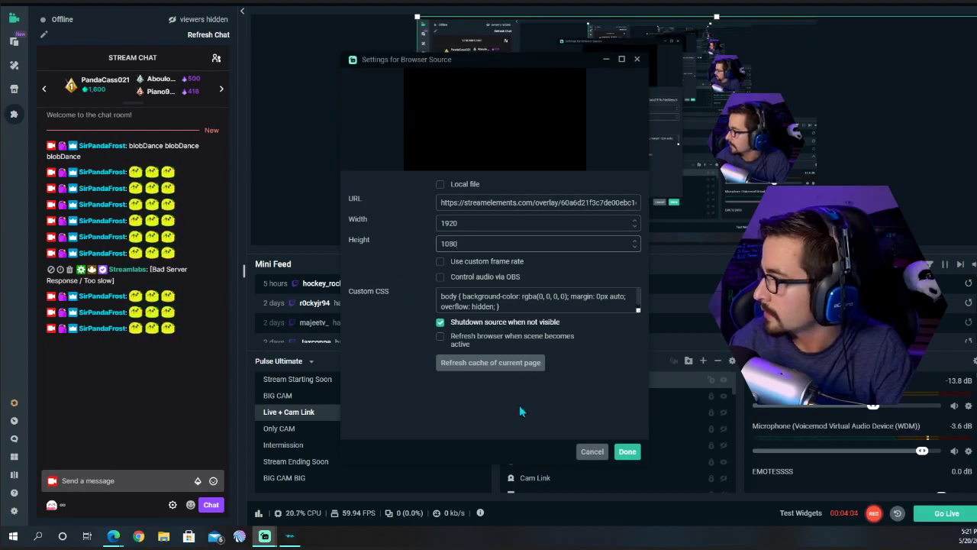
left_click(627, 452)
- Transform the EMOTESSSS source so that it fits the whole screen
right_click(595, 388)
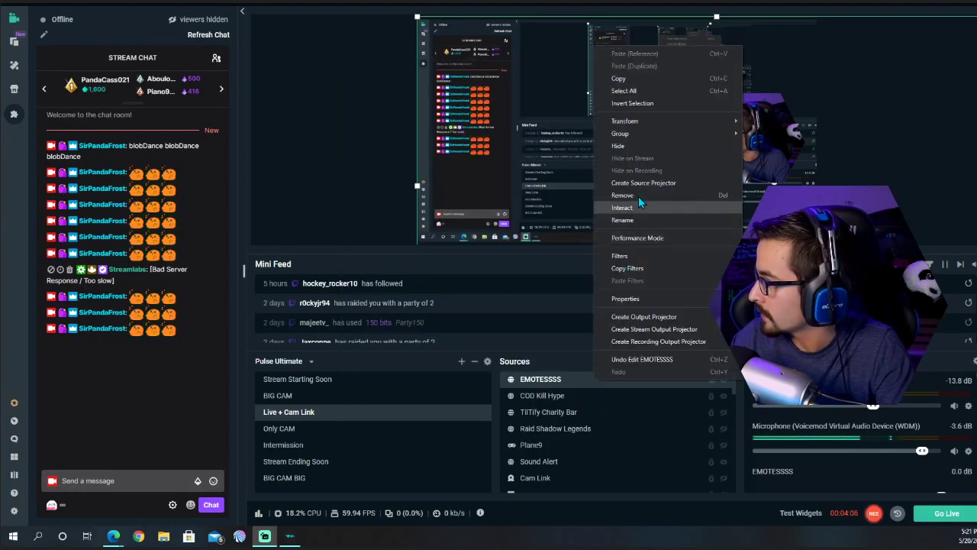
mouse_move(653, 126)
left_click(779, 167)
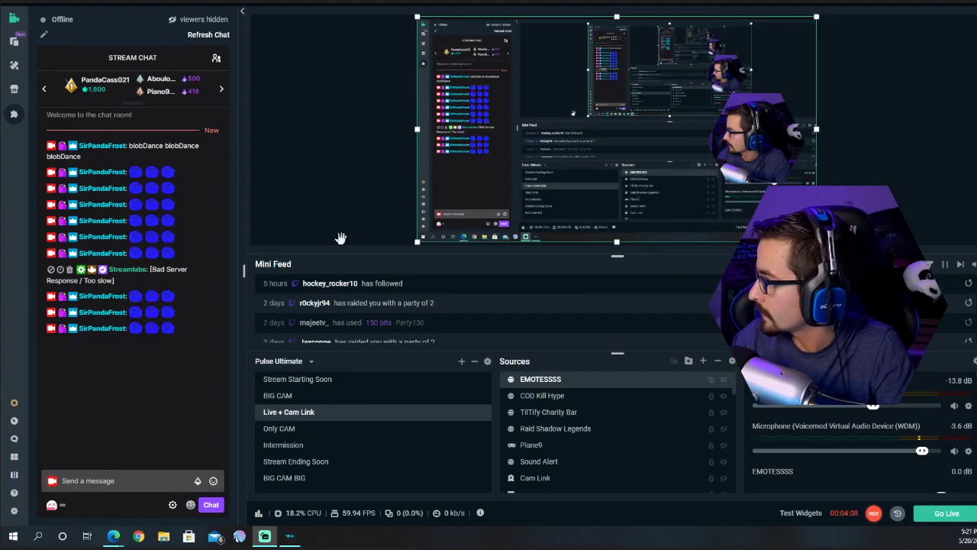
- Refresh the cache of the current page in the EMOTESSSS browser source's settings and confirm
double_click(558, 383)
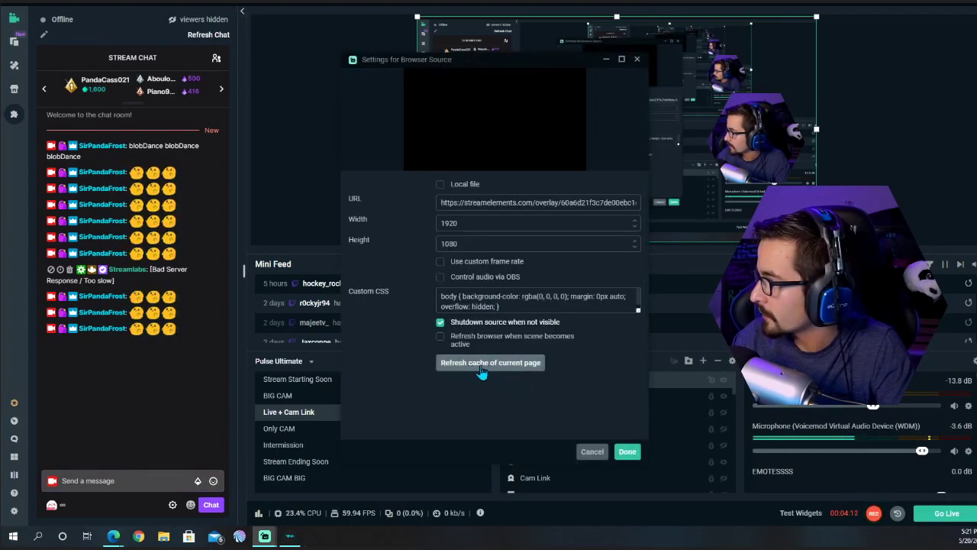
left_click(510, 373)
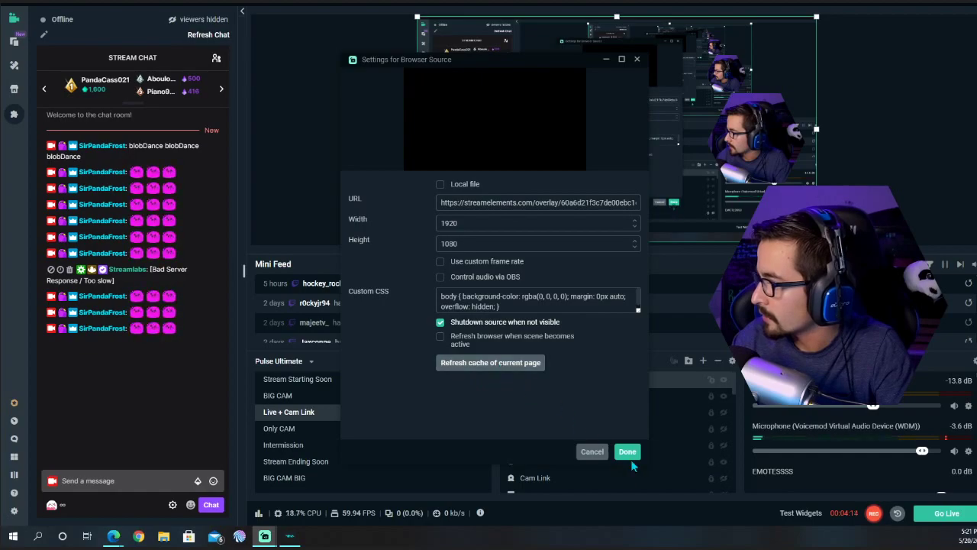
left_click(627, 452)
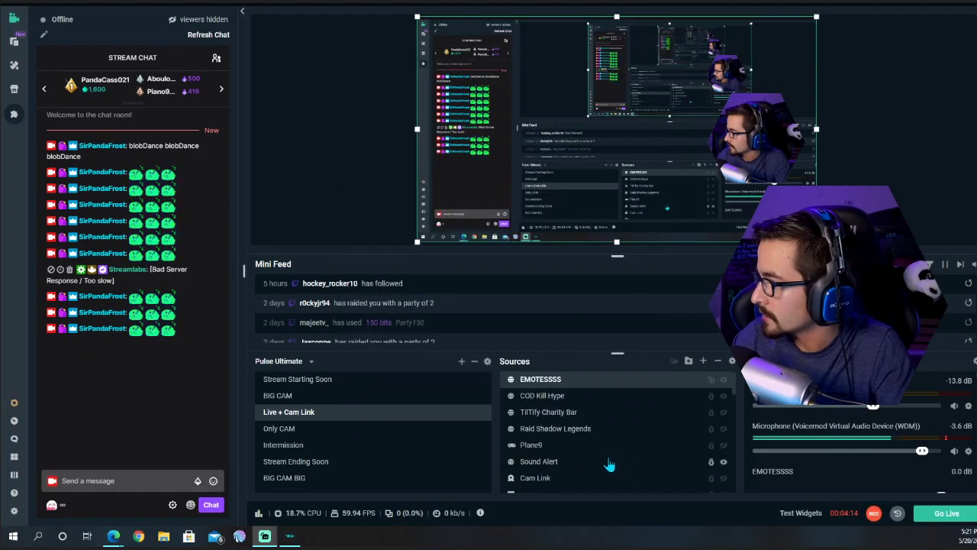
- Resend the previous blobDance message in the stream chat repeatedly to test the emotes on screen
left_click(100, 474)
key("Up")
key("Return")
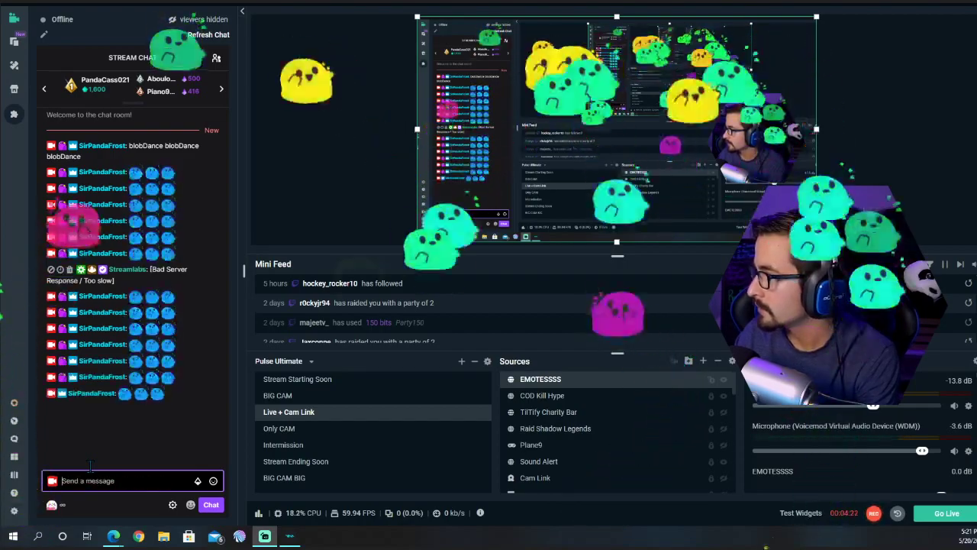
key("Up")
key("Return")
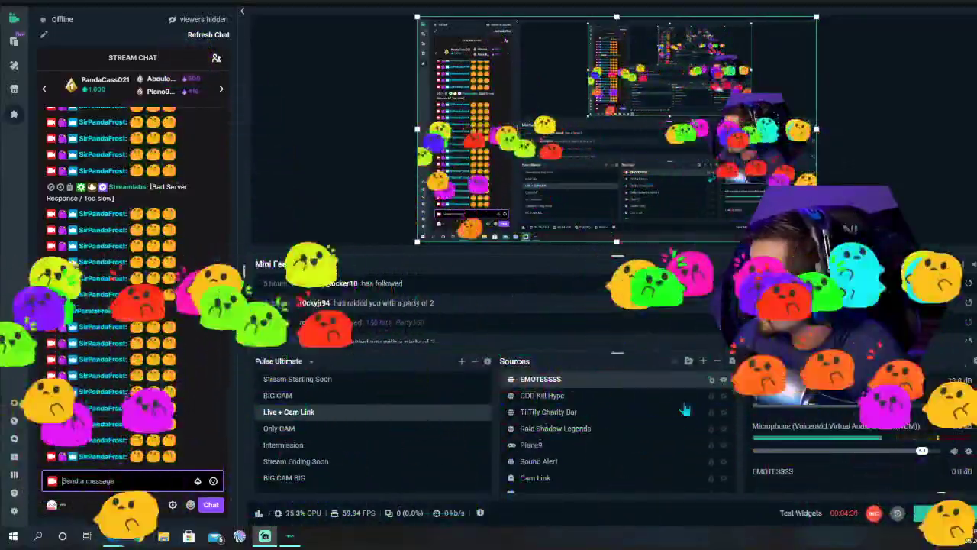
- Send the dog-in-flames BetterTTV emote in the stream chat, reopen the emote picker and deselect the EMOTESSSS source
left_click(213, 480)
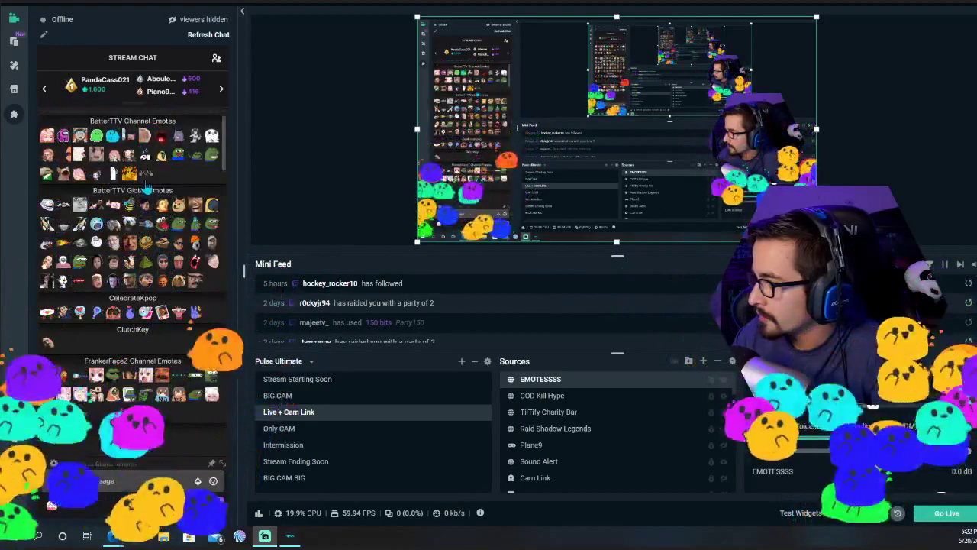
left_click(212, 205)
left_click(205, 506)
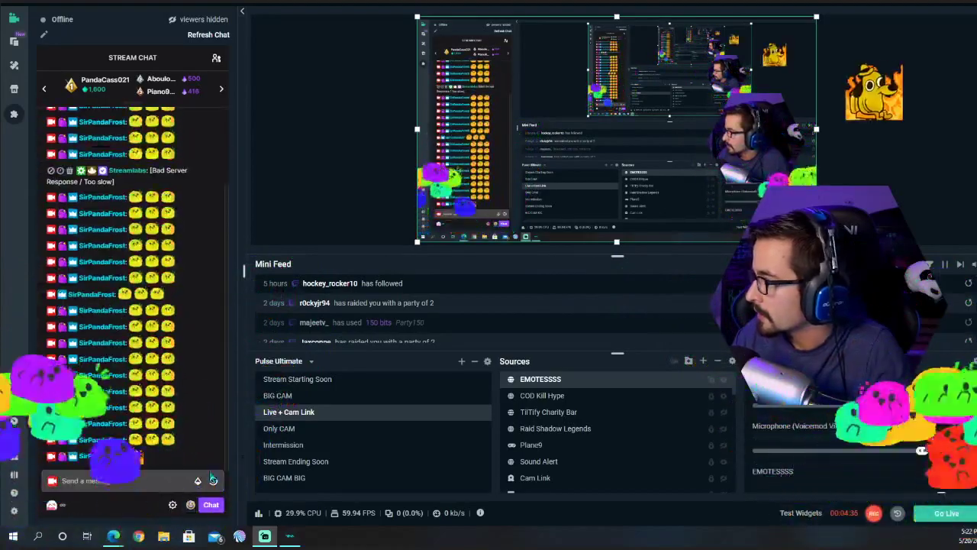
left_click(190, 504)
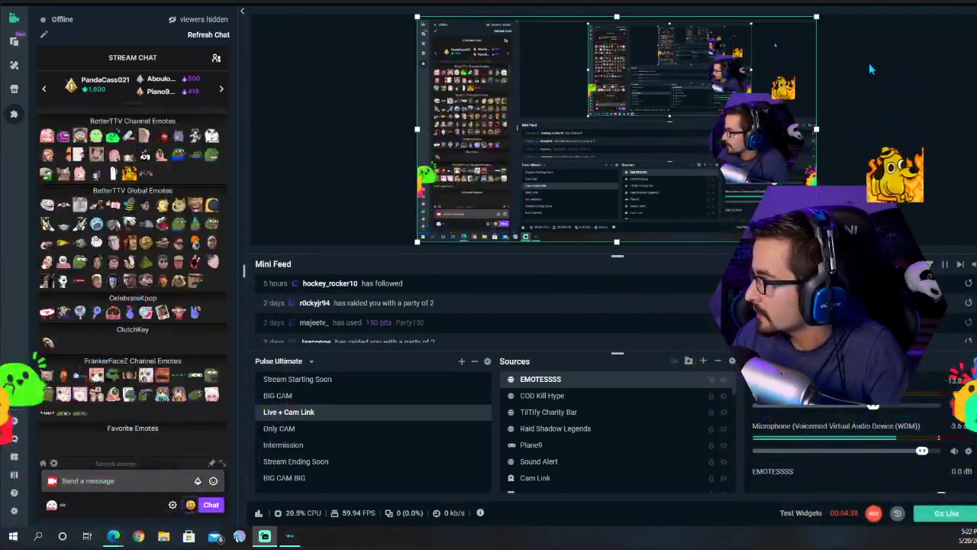
left_click(321, 172)
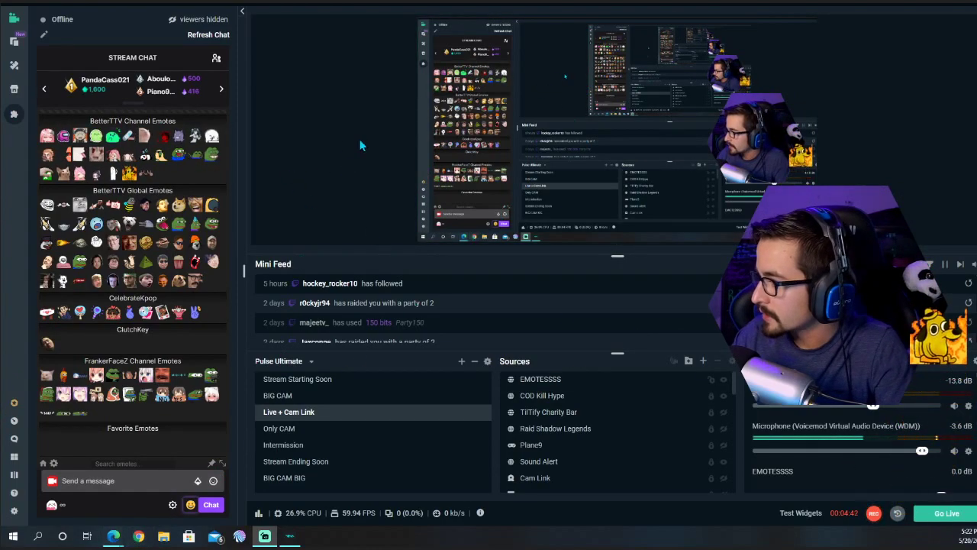